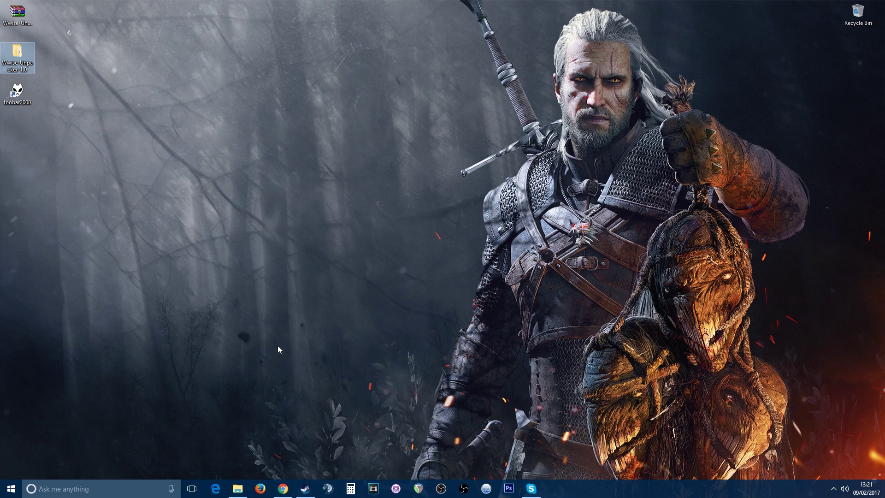
Restore the Ghost Recon Wildlands sounddata pc folder window and select the Wwise-Unpacker zip on the desktop
click(237, 489)
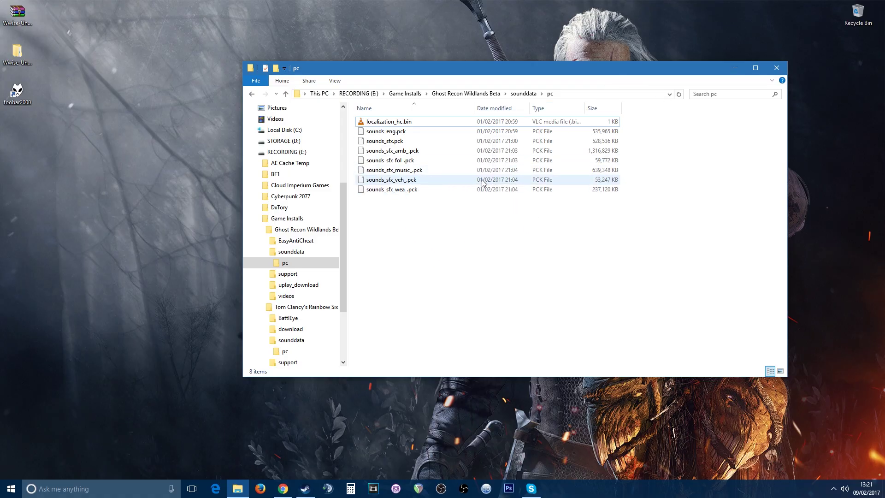
click(20, 12)
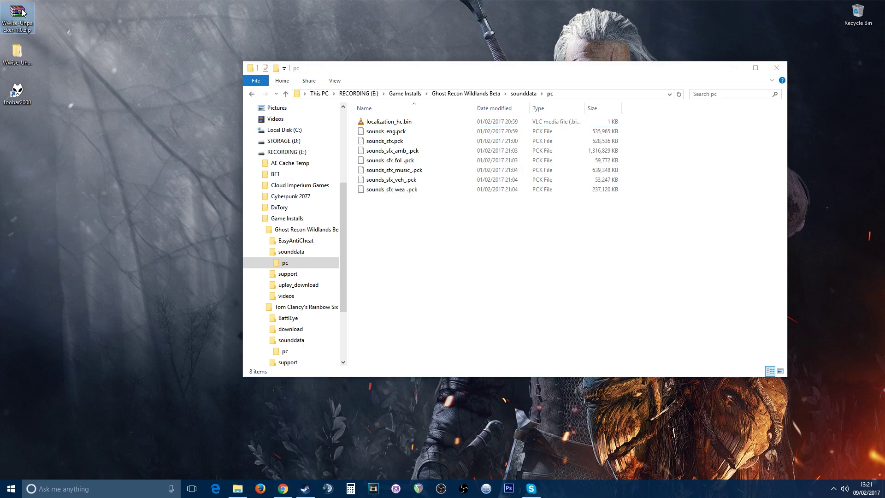
Open the inner Wwise-Unpacker-1.0 folder, tile it beside the pc folder, and select sounds_sfx_music_.pck
double_click(24, 51)
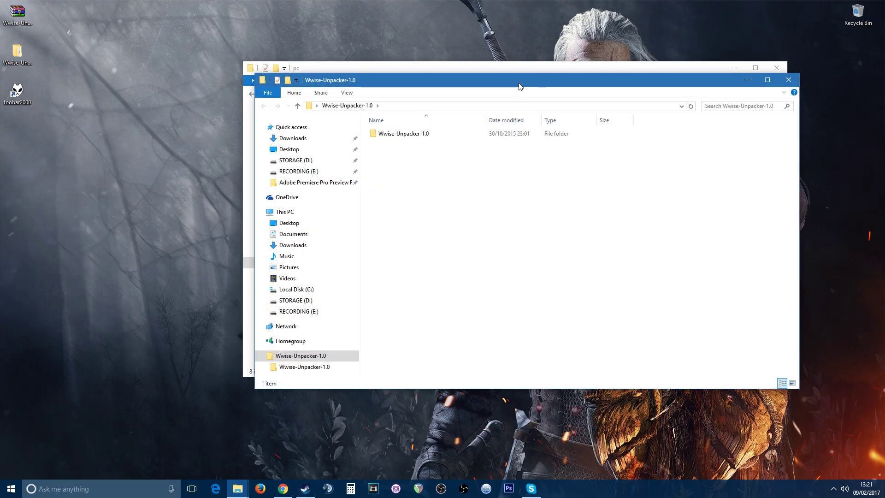
drag(519, 82, 401, 49)
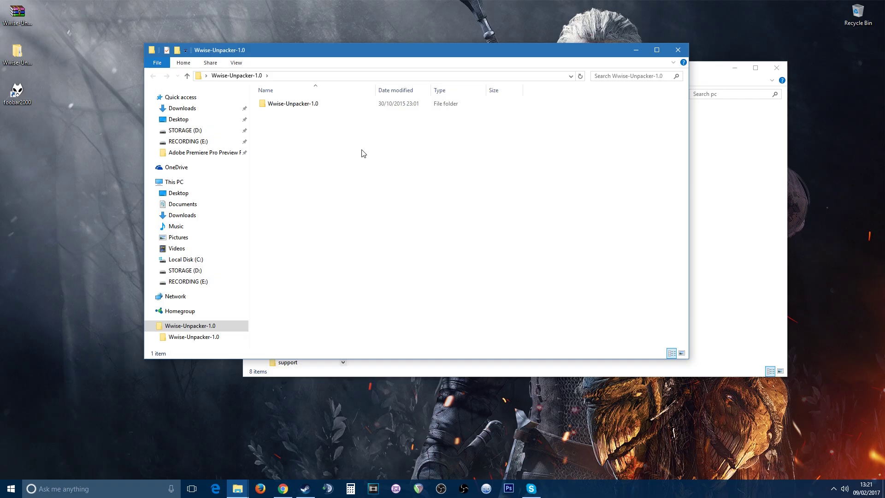
double_click(307, 108)
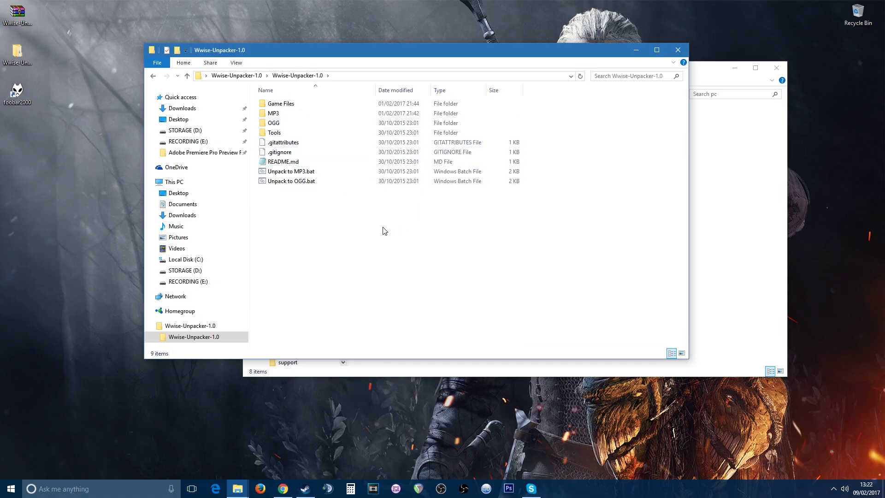
drag(539, 51, 482, 29)
drag(682, 75, 767, 80)
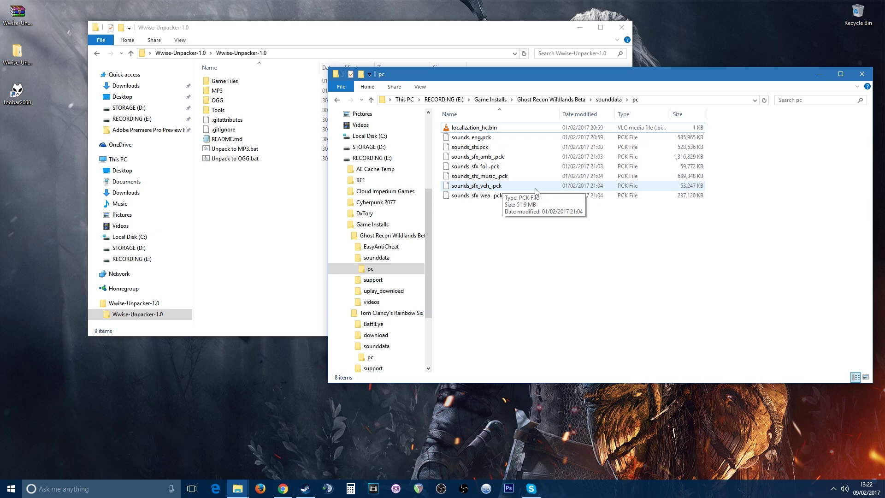
click(492, 178)
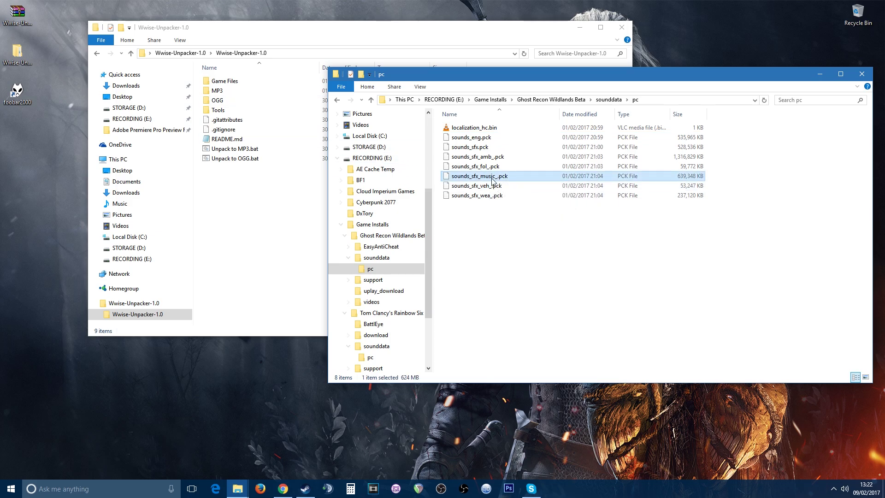
Copy sounds_sfx_music_.pck into the unpacker's Game Files folder, then return to Wwise-Unpacker-1.0
right_click(493, 179)
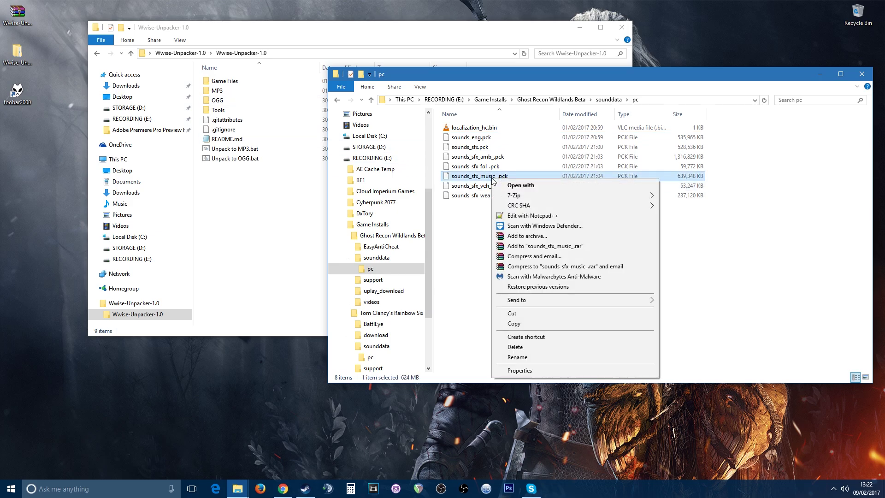
click(524, 324)
click(264, 217)
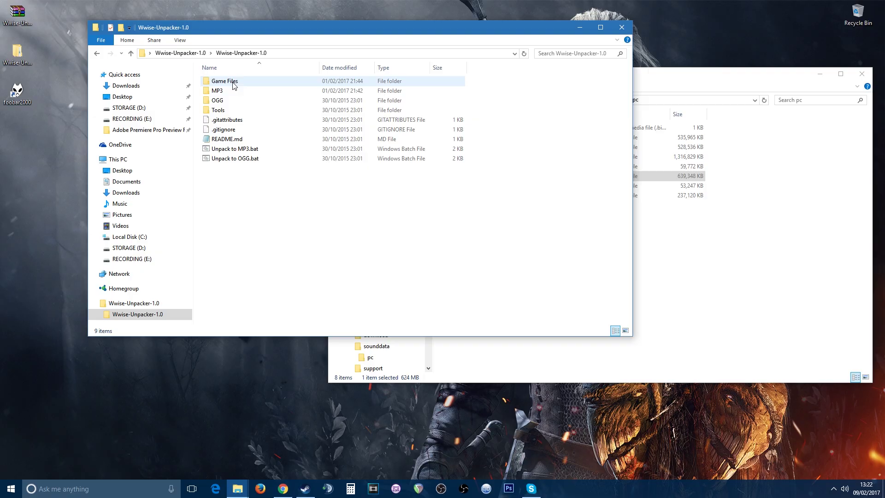
double_click(233, 85)
right_click(264, 134)
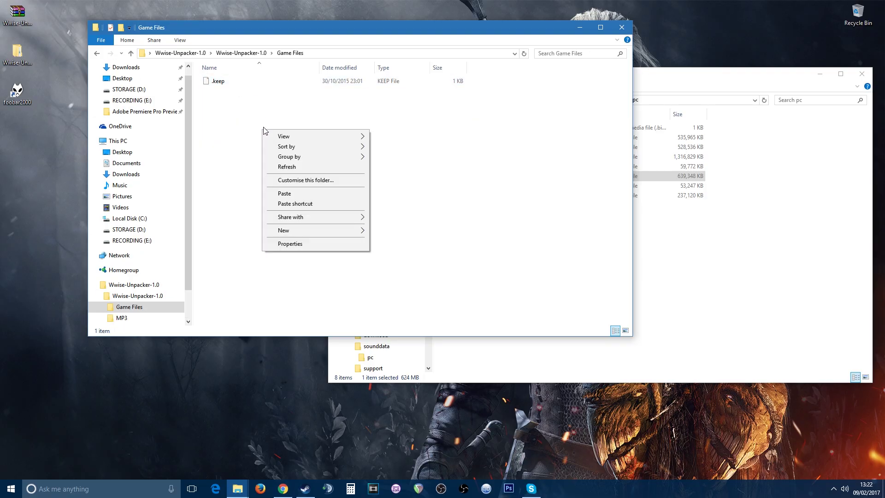
click(307, 192)
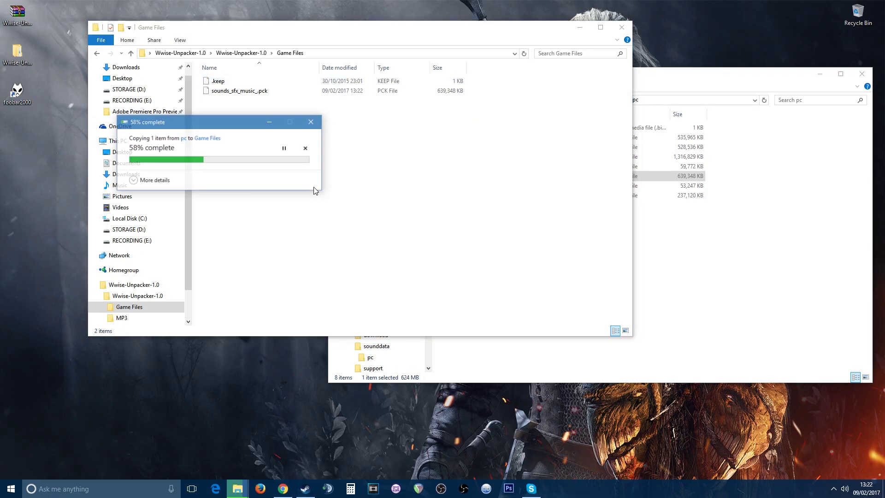
click(241, 54)
click(315, 220)
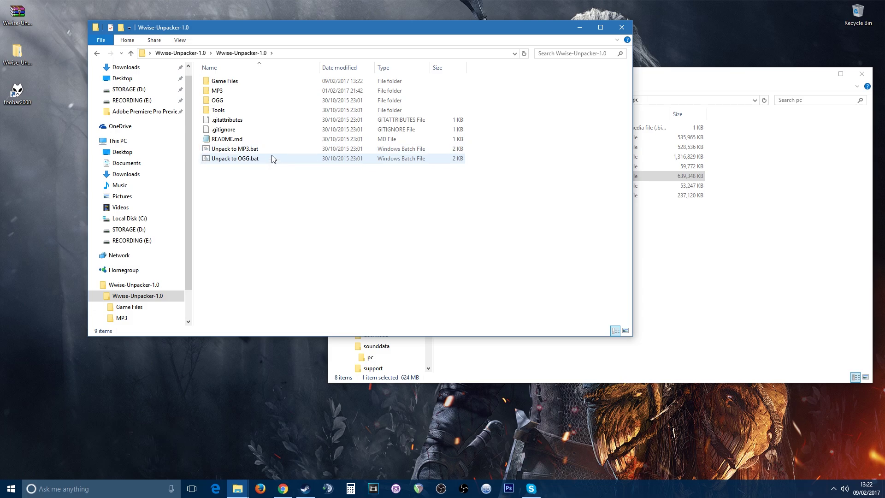
Run Unpack to MP3.bat, allowing it past the security warning, to convert the music PCK
double_click(241, 153)
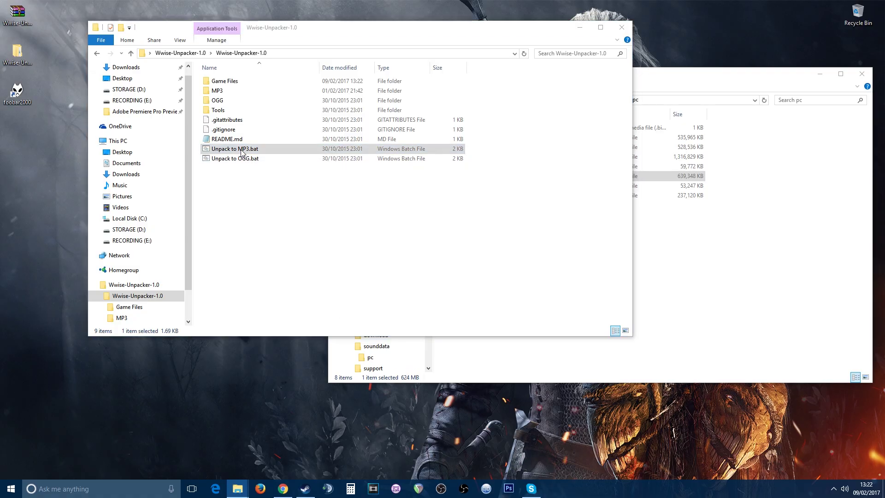
click(472, 254)
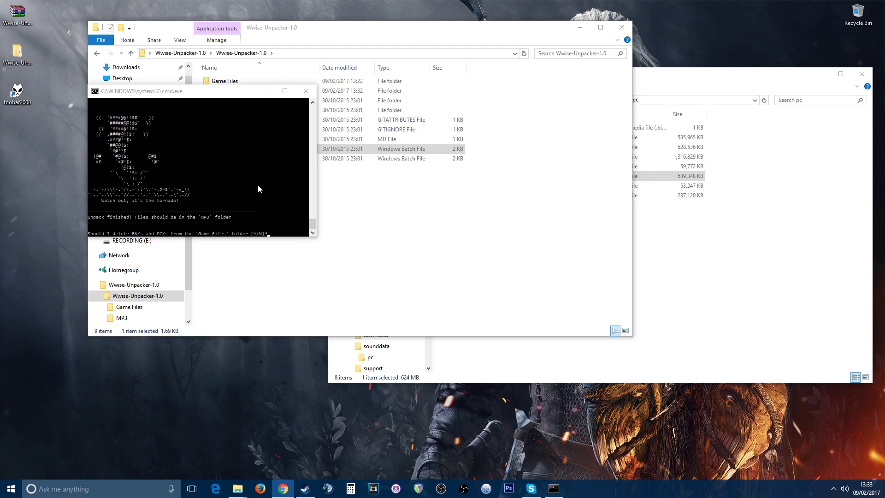
drag(221, 95, 282, 131)
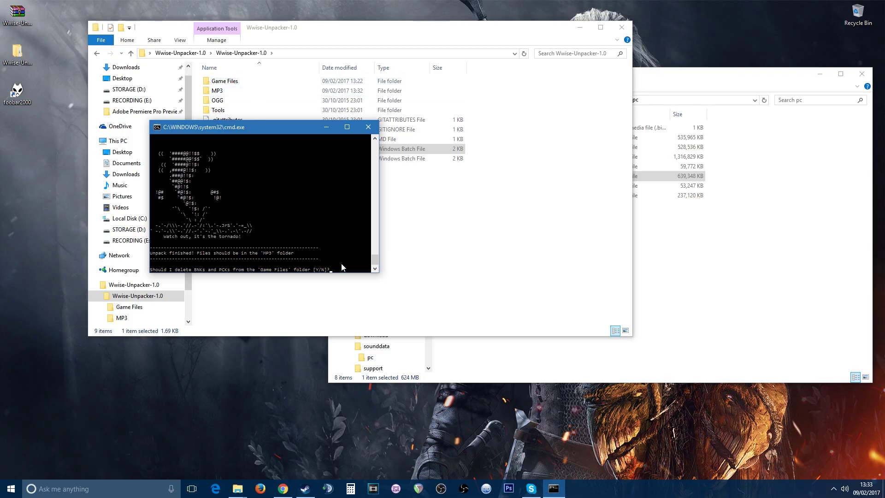
Answer y to delete the leftover BNK and PCK files, then close the finished console
text(y)
key(Return)
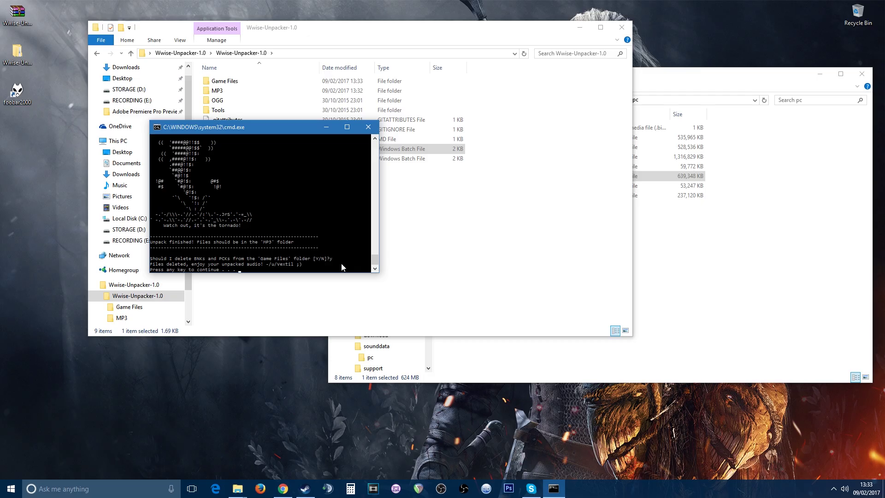
key(Return)
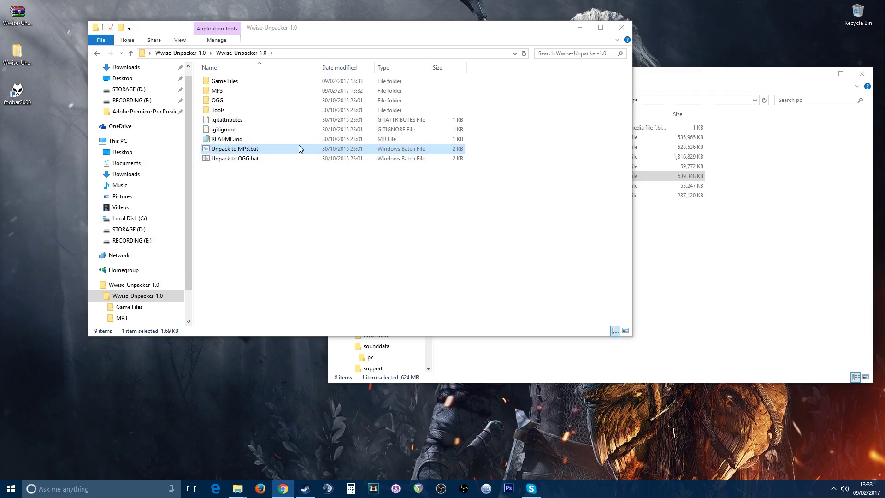
Open the MP3 folder, select all 280 sounds_sfx_music_ tracks, and bring up their context menu
double_click(226, 91)
scroll(251, 104, down, 4)
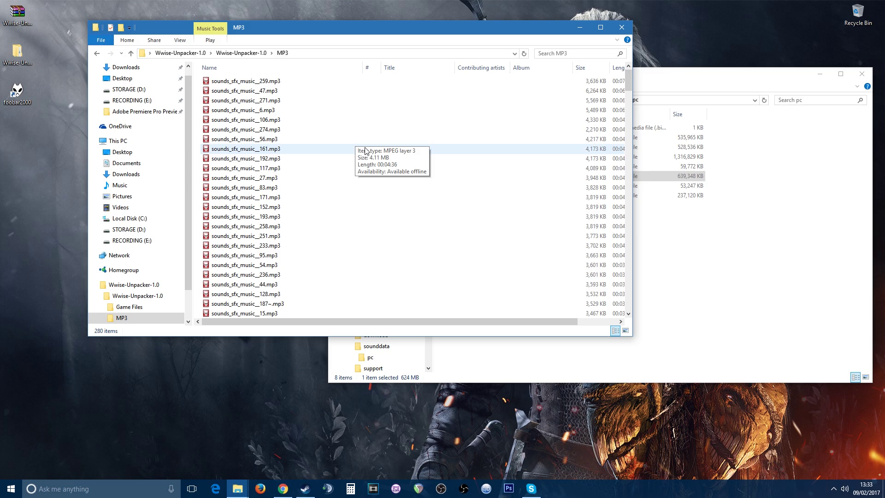
click(251, 118)
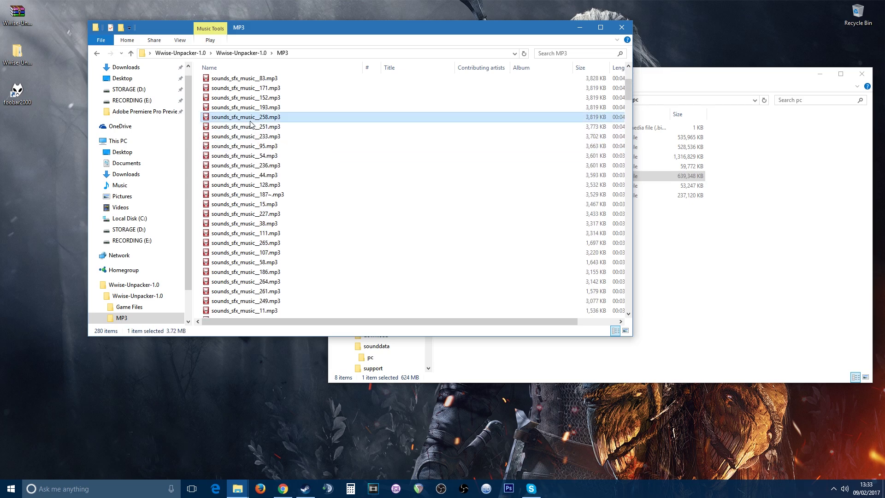
key(ctrl+a)
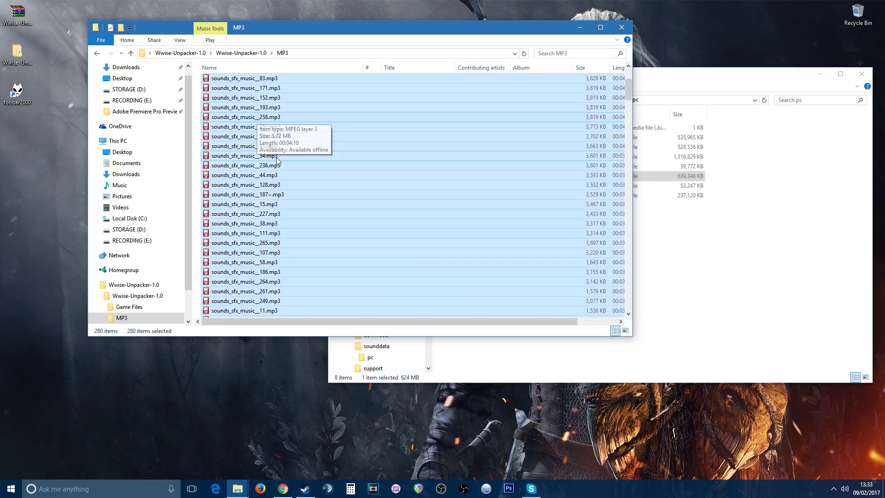
scroll(282, 139, up, 4)
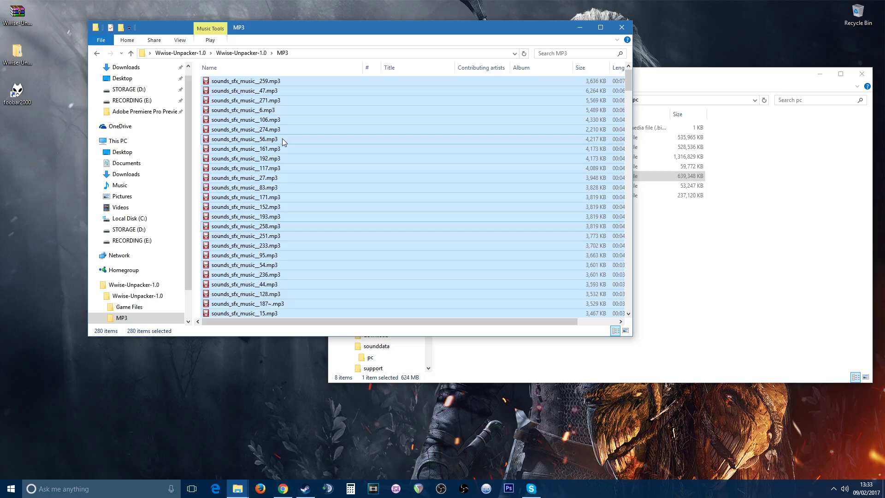
right_click(235, 103)
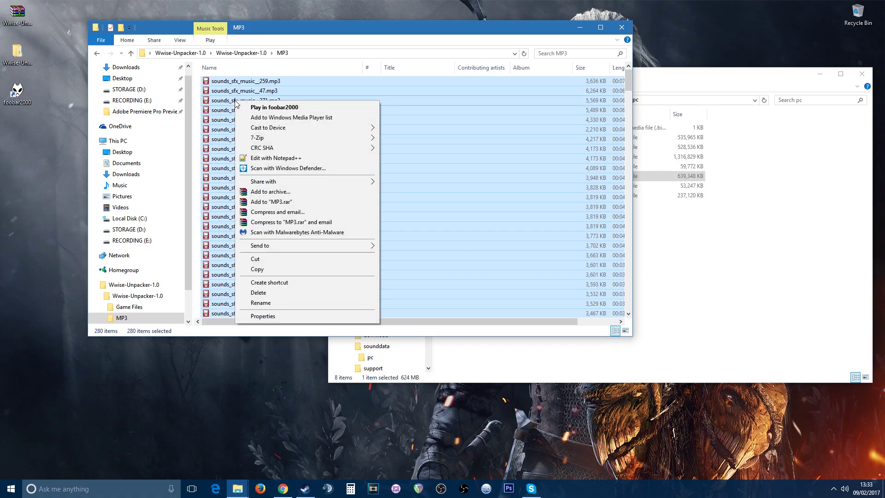
Play the tracks in foobar2000, dismiss the .keep playback error, and sort by duration, longest first
click(295, 108)
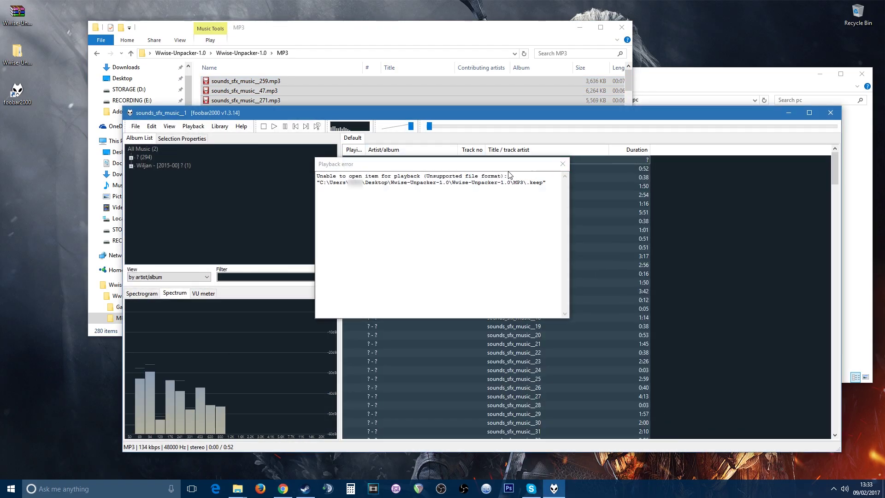
click(562, 164)
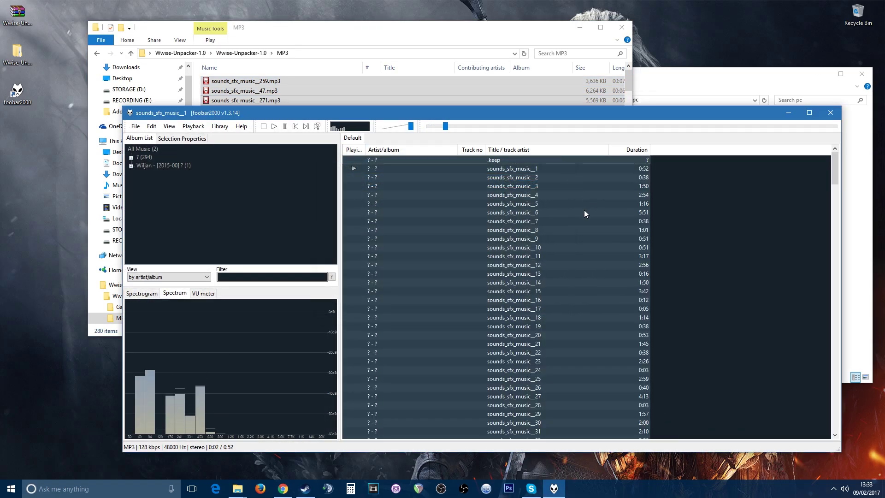
click(519, 208)
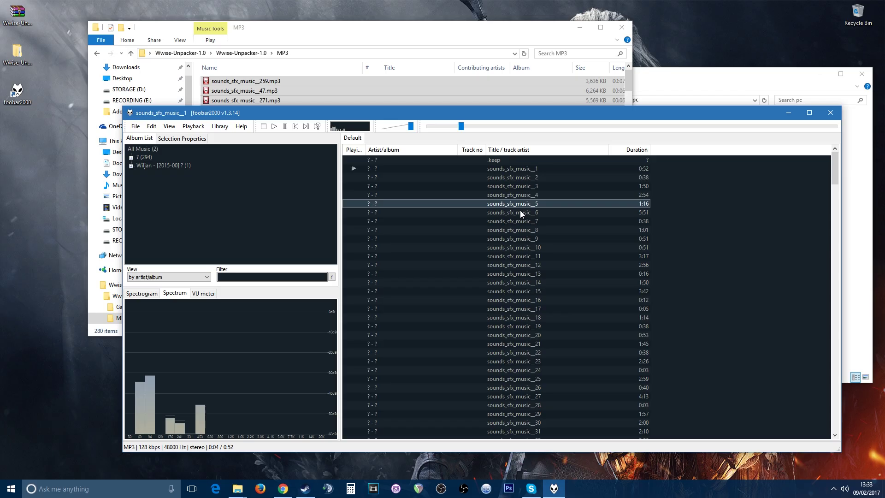
click(636, 152)
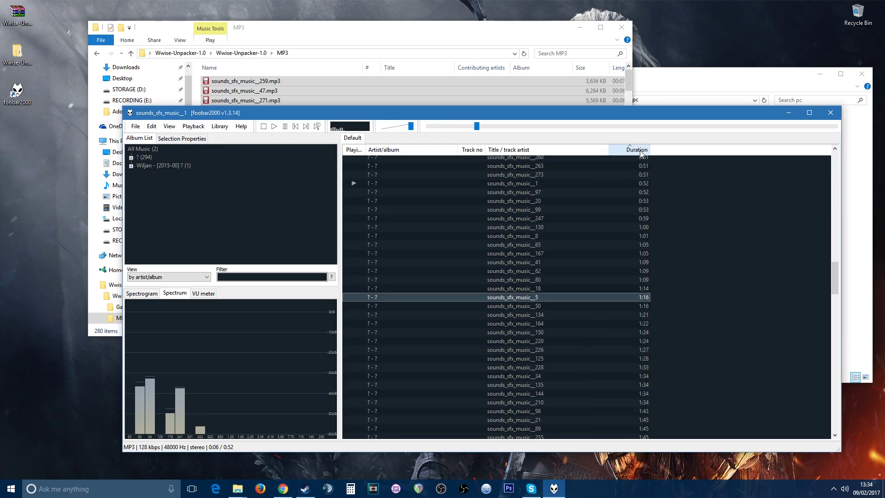
click(836, 209)
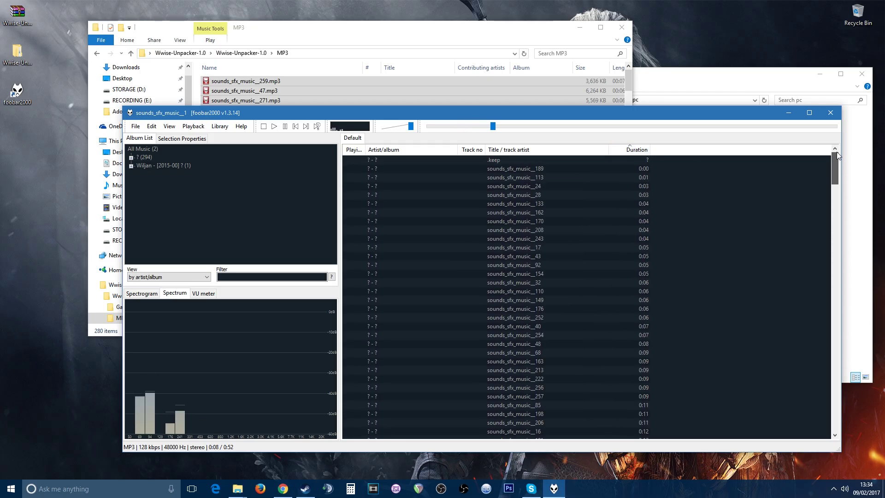
click(636, 149)
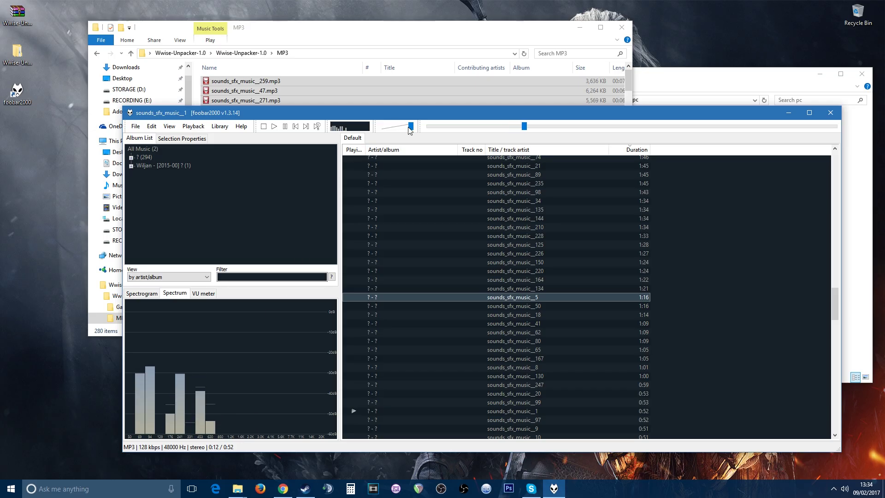
Turn the volume down and play the 4:30 track sounds_sfx_music__56
drag(410, 127, 393, 133)
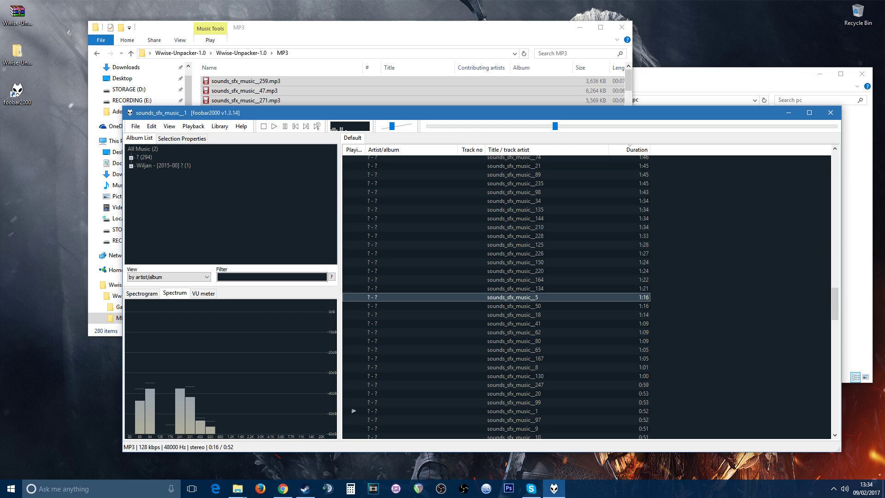
drag(512, 109, 441, 89)
scroll(764, 278, up, 2)
drag(765, 281, 757, 142)
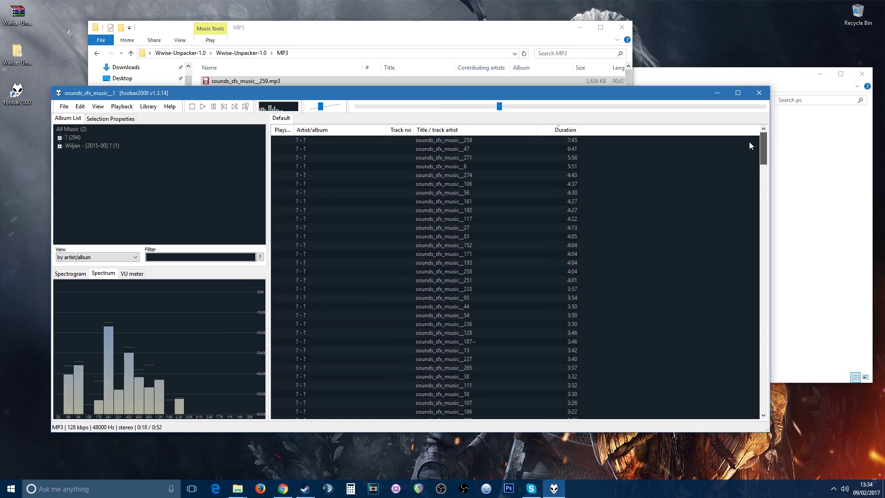
double_click(500, 192)
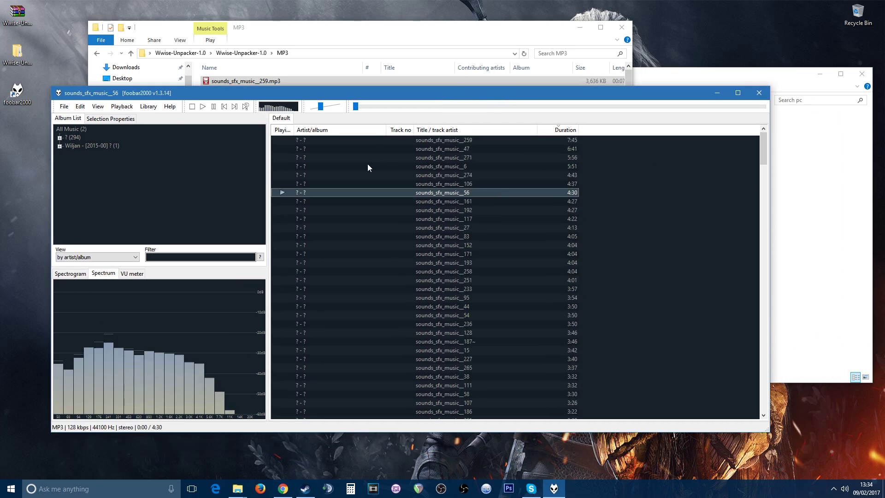
drag(320, 107, 314, 111)
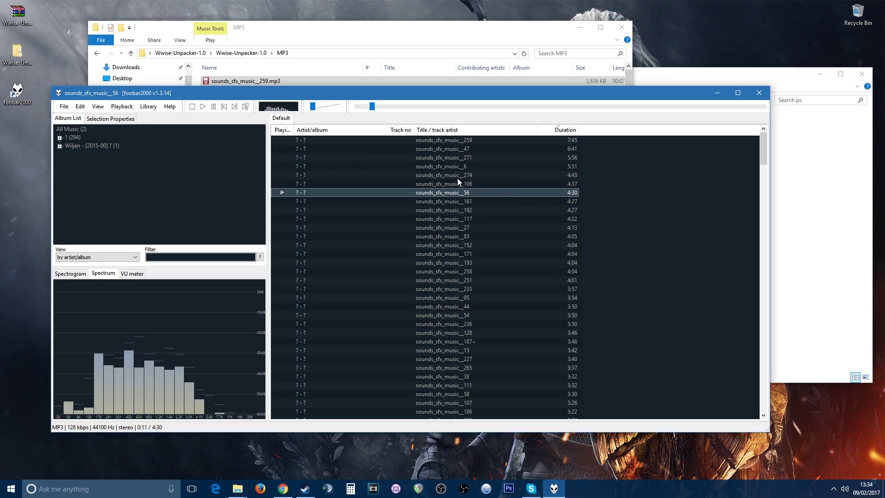
Close foobar2000 and return to the Wwise-Unpacker-1.0 folder via the address bar
click(759, 94)
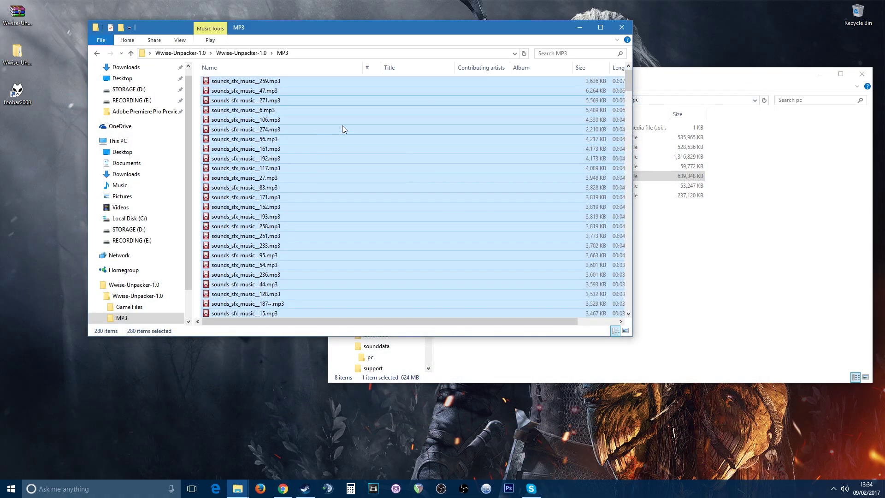
click(234, 54)
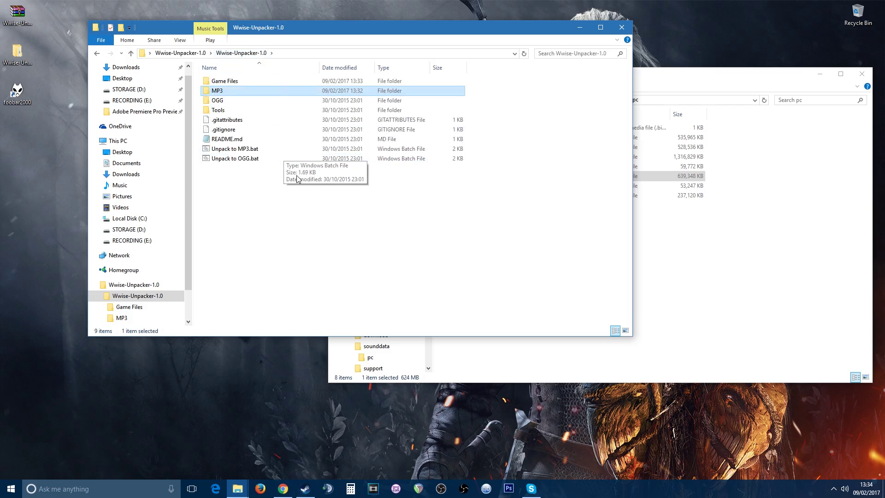